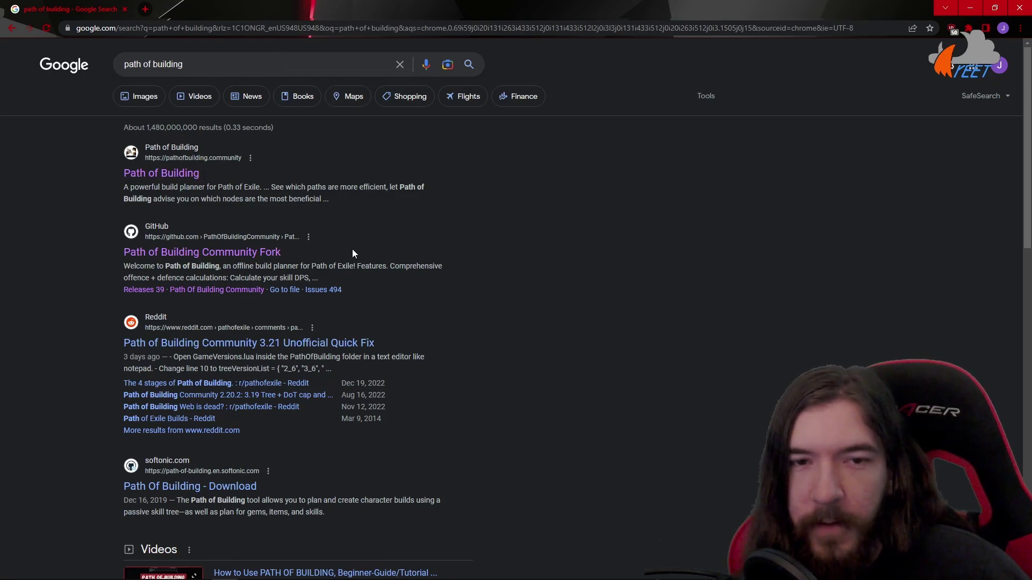
Step: Check the community website's latest release download link, then go back to the Google results
left_click(187, 179)
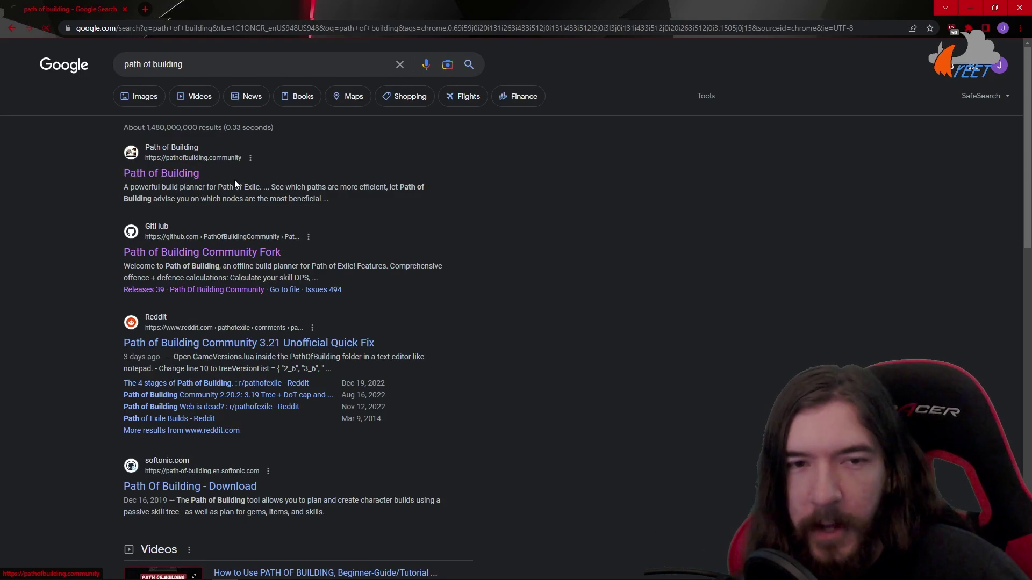
scroll(772, 355, "down", 2)
scroll(774, 356, "down", 2)
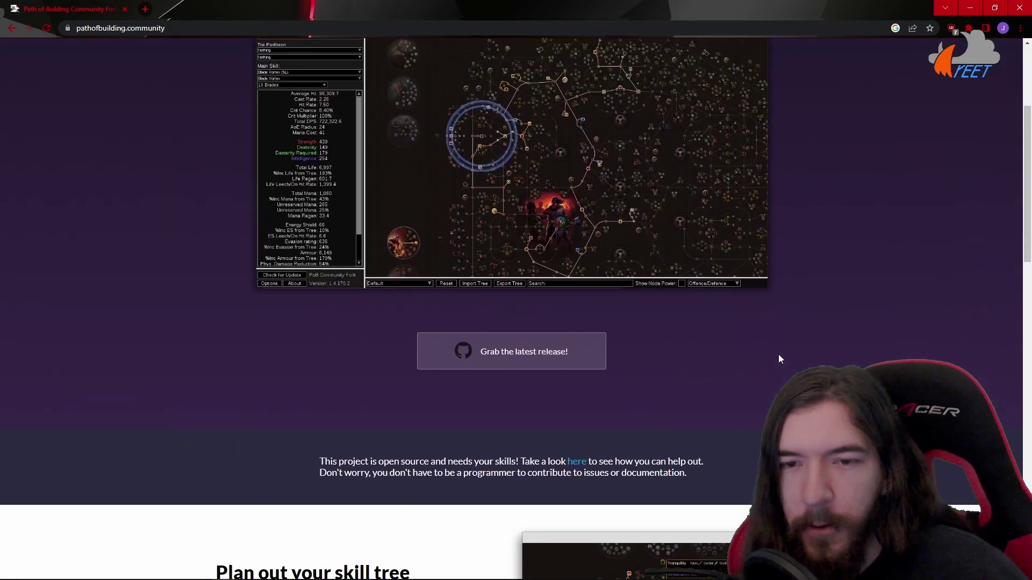
scroll(779, 357, "up", 2)
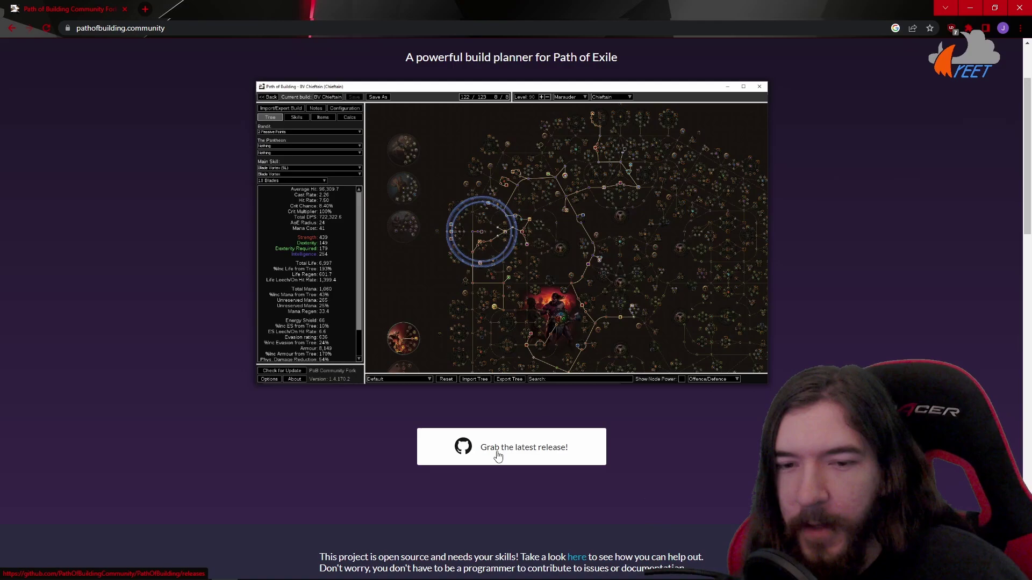
left_click(469, 441)
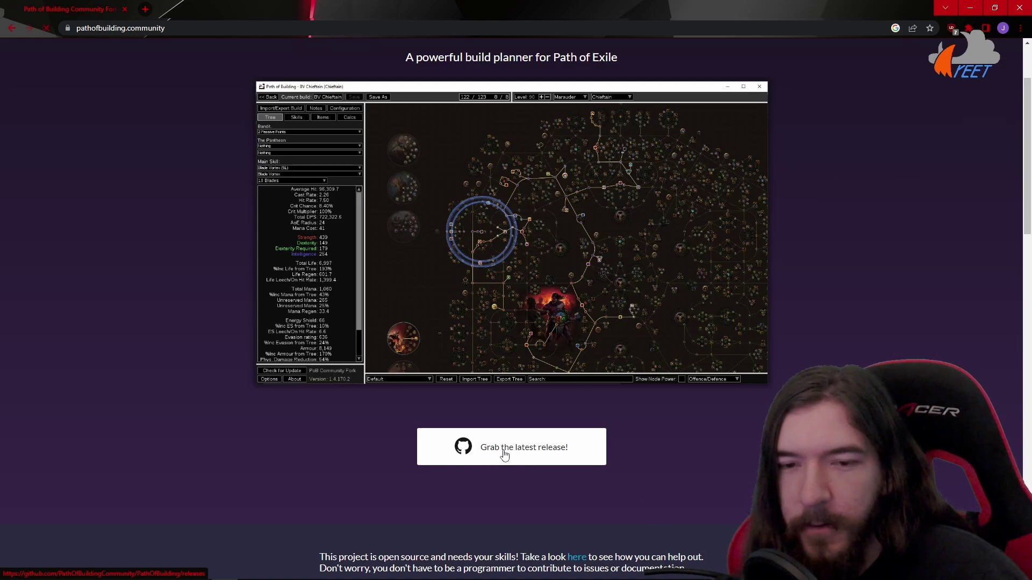
scroll(421, 244, "down", 1)
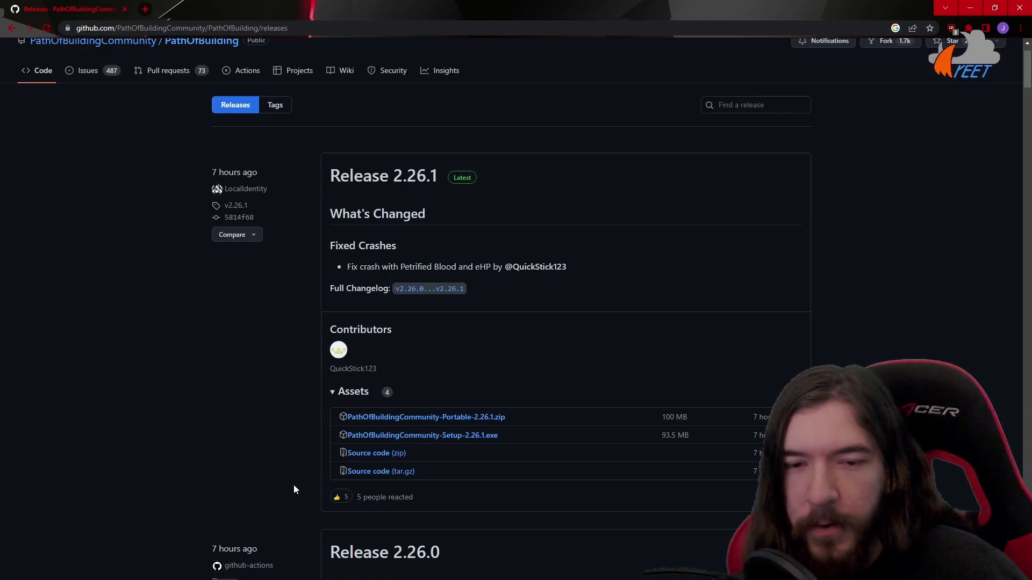
key("alt+Left")
key("alt+Left")
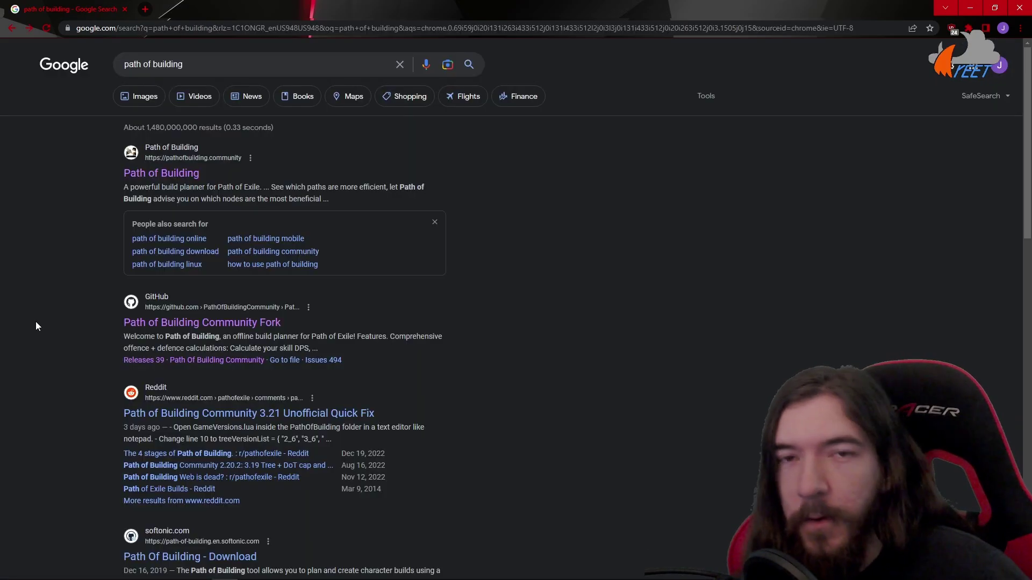
Step: Open the PathOfBuildingCommunity GitHub repository and go to its Releases page showing 2.26.1
left_click(147, 327)
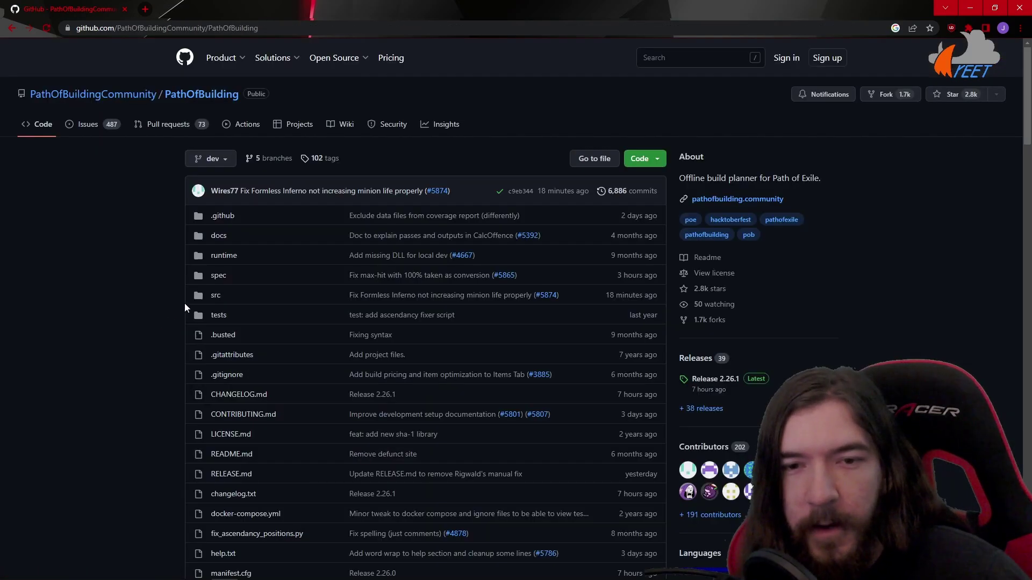
scroll(185, 303, "down", 10)
scroll(185, 302, "up", 15)
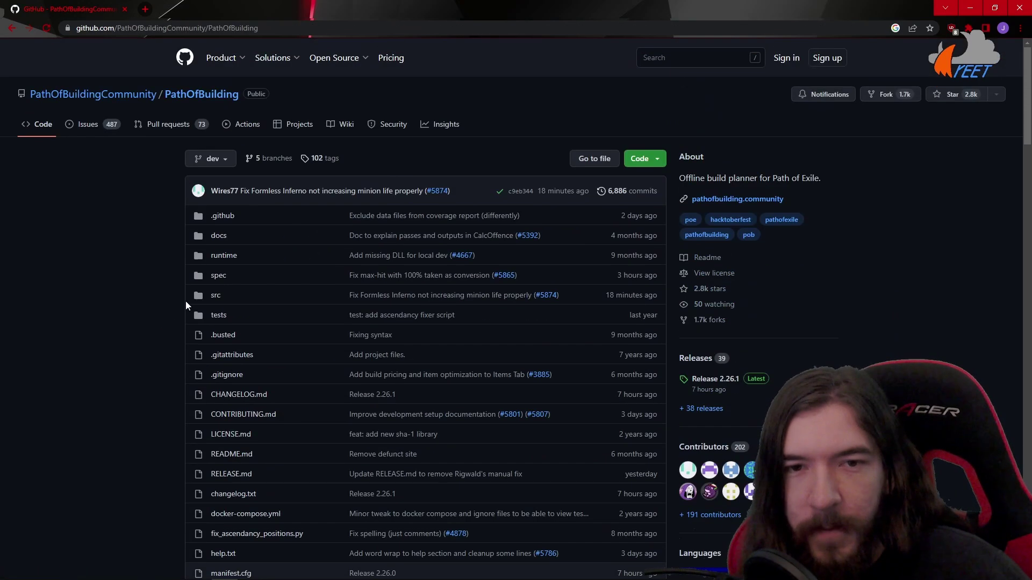
scroll(198, 307, "down", 20)
scroll(185, 305, "down", 2)
scroll(184, 305, "up", 1)
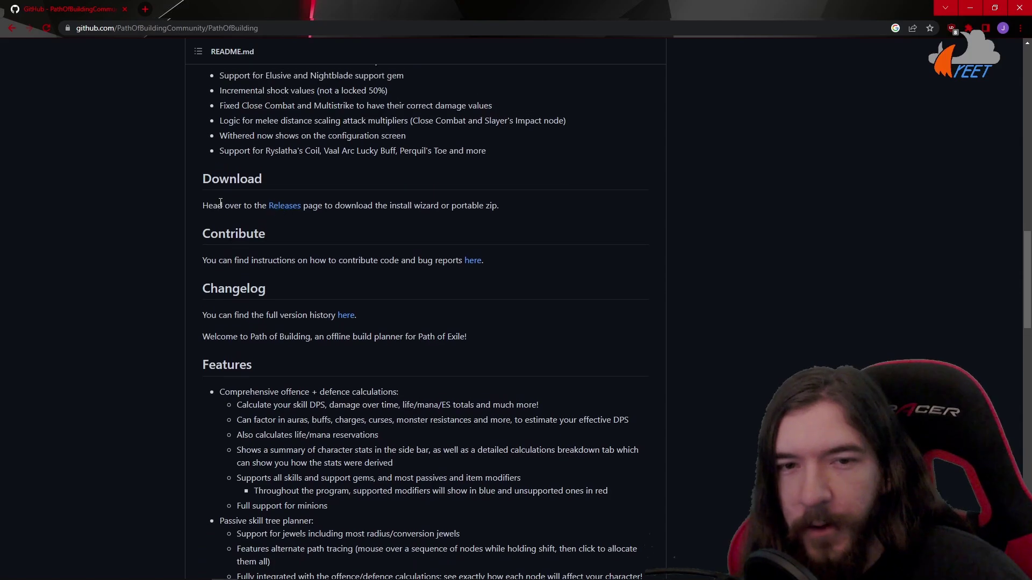
left_click(289, 212)
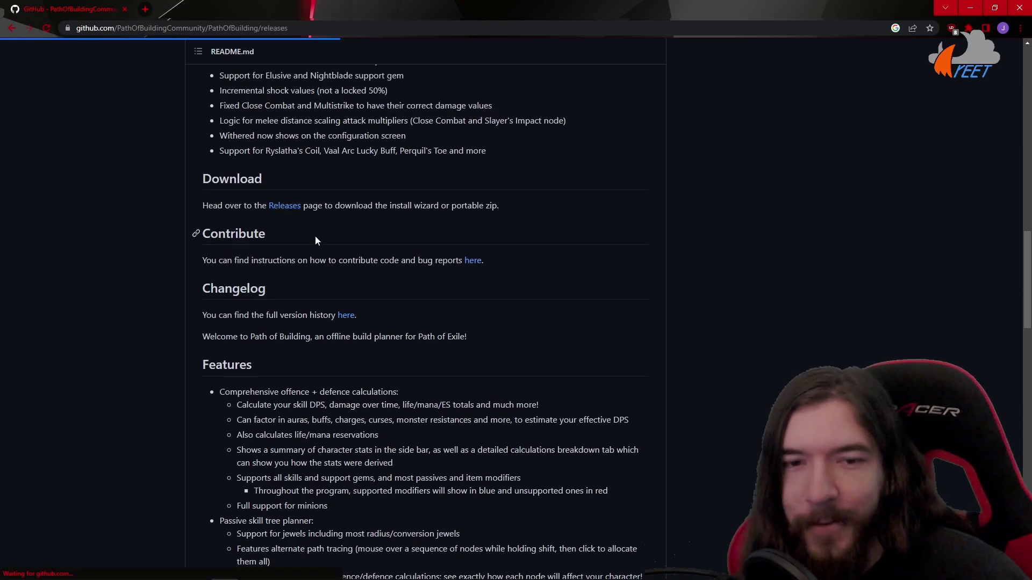
scroll(292, 359, "down", 2)
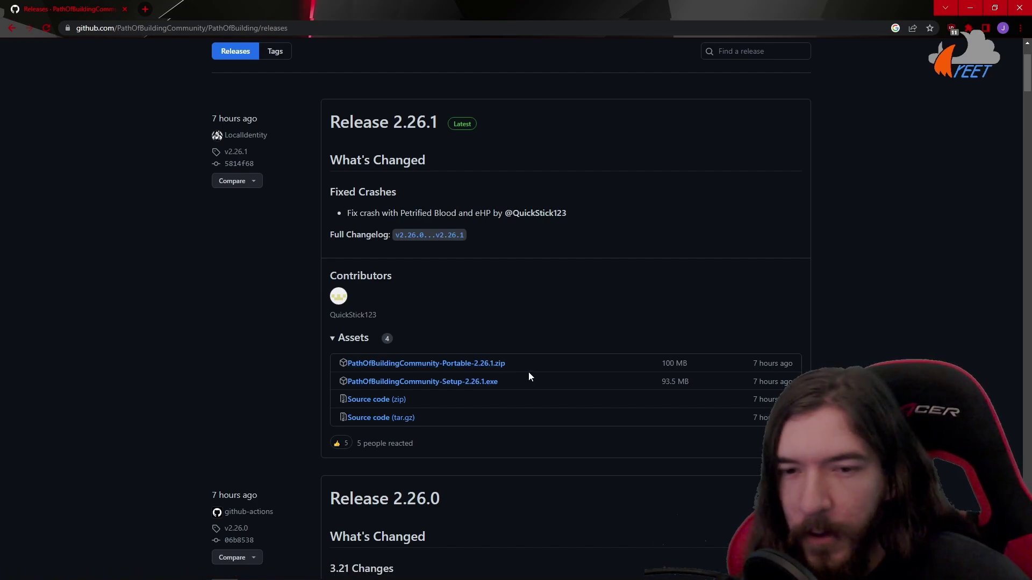
Step: Download PathOfBuildingCommunity-Setup-2.26.1.exe and open it from the download shelf
left_click(440, 385)
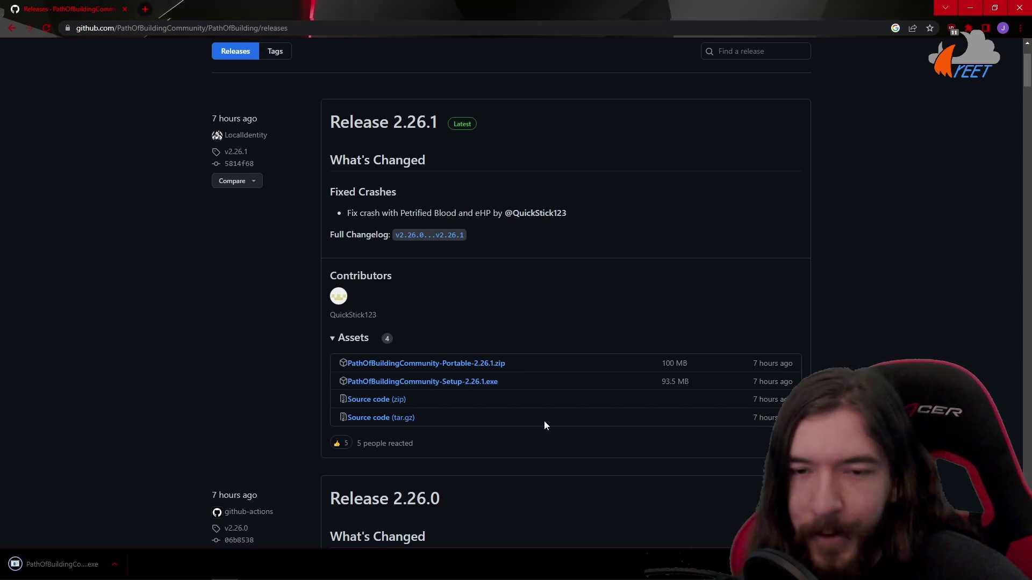
left_click(116, 566)
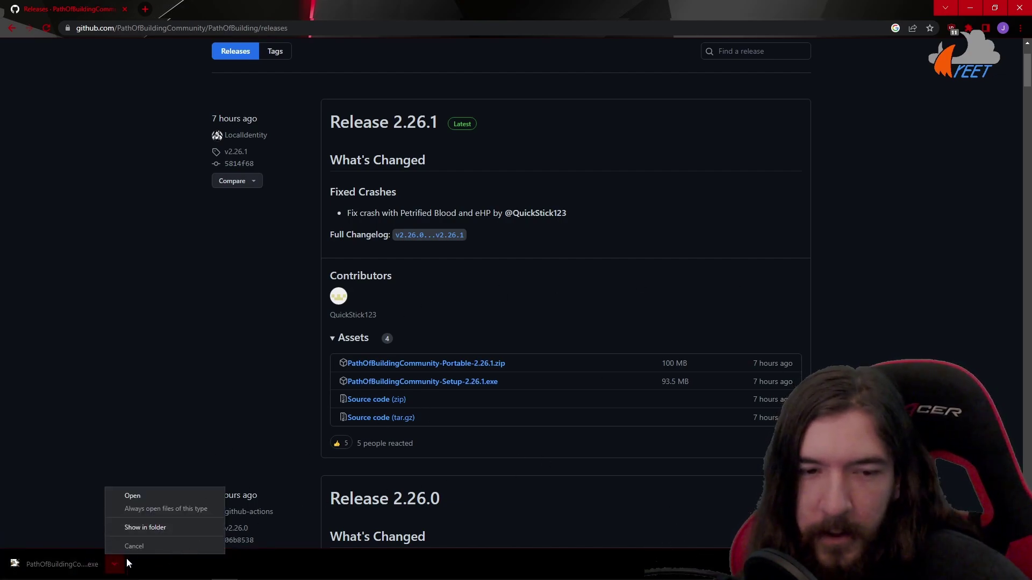
left_click(107, 565)
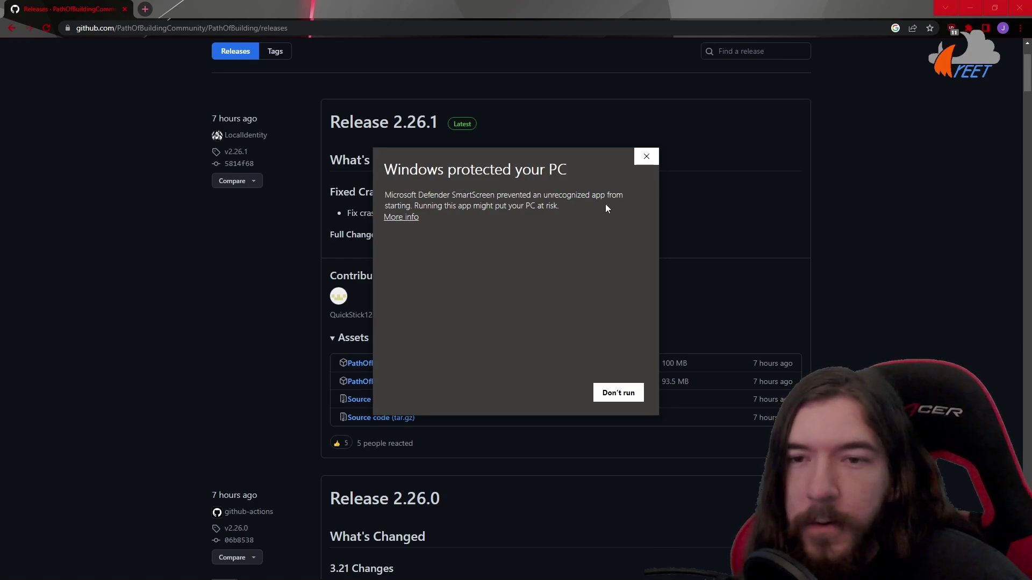
Step: Use More info in the SmartScreen warning to show the Setup-2.26.1.exe app and publisher details
left_click(415, 218)
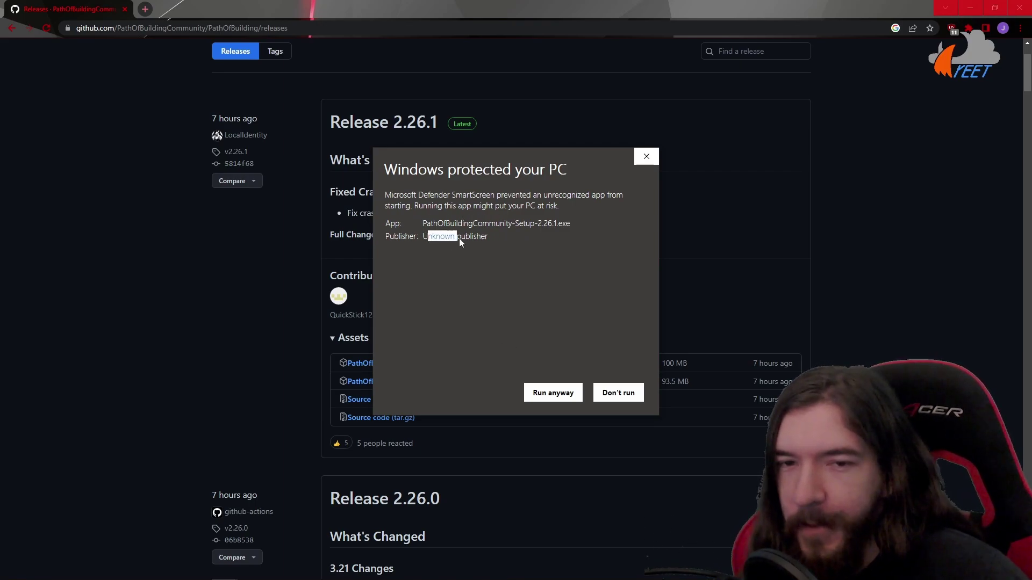
left_click(513, 238)
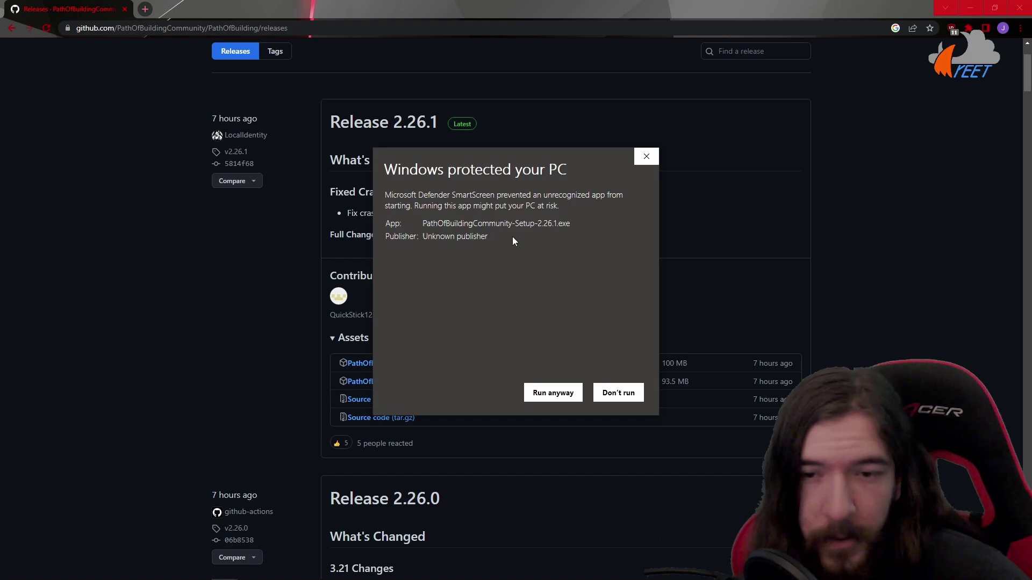
Step: Run the installer anyway, install Path of Building Community 2.26.1 into Desktop\PoB, and launch it
left_click(564, 398)
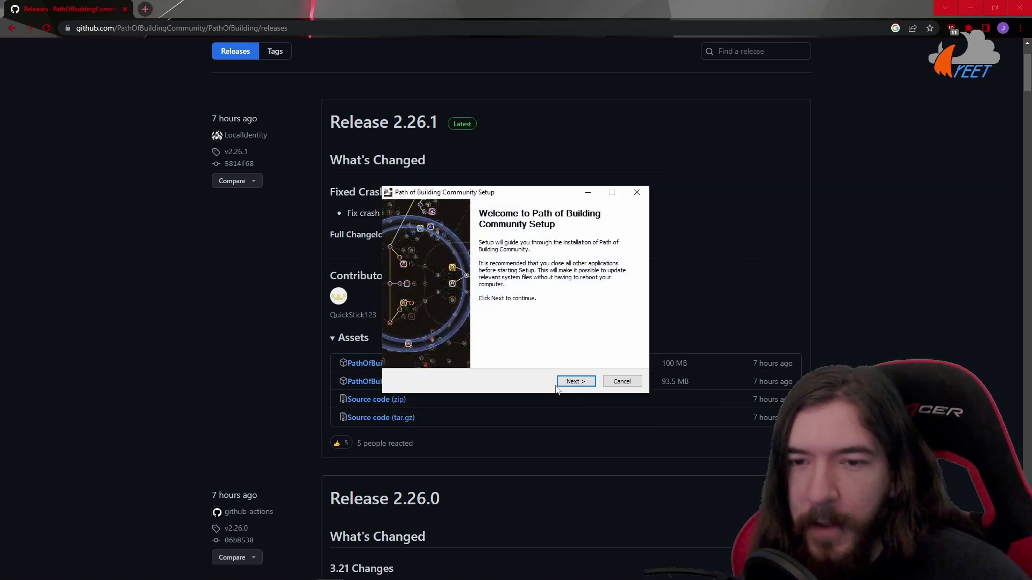
left_click(569, 383)
scroll(569, 327, "down", 10)
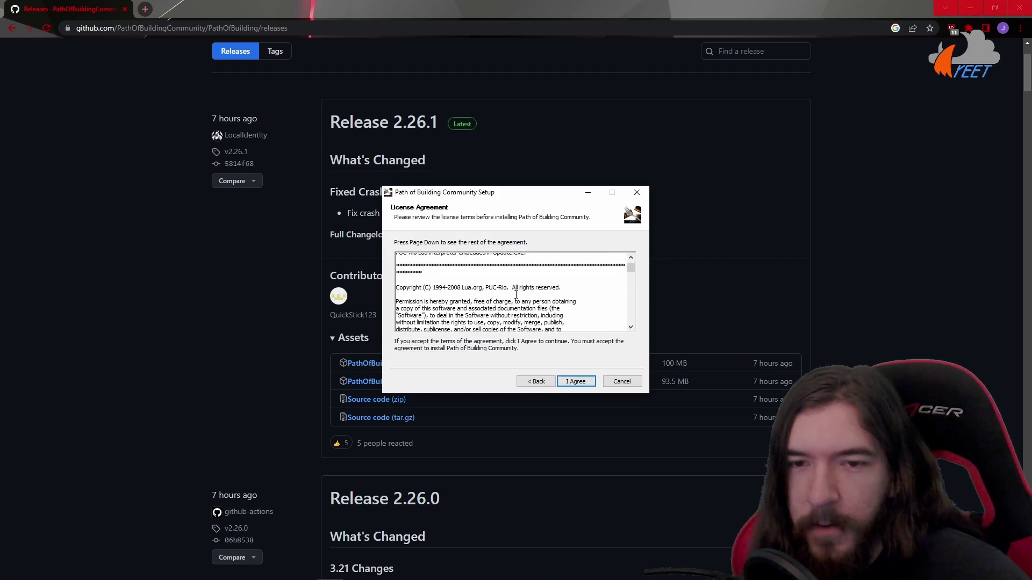
scroll(568, 336, "down", 10)
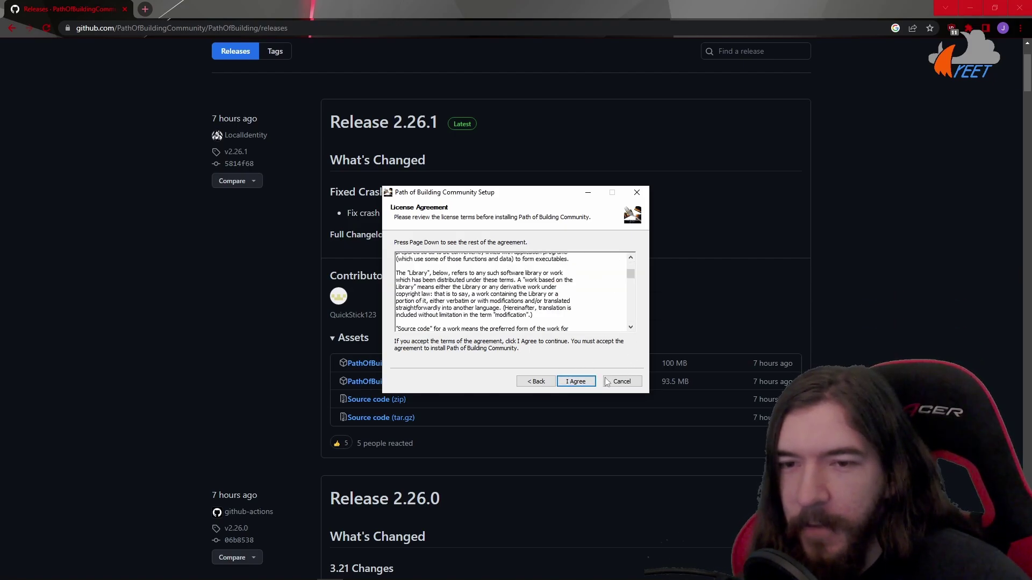
left_click(575, 382)
key("ctrl+v")
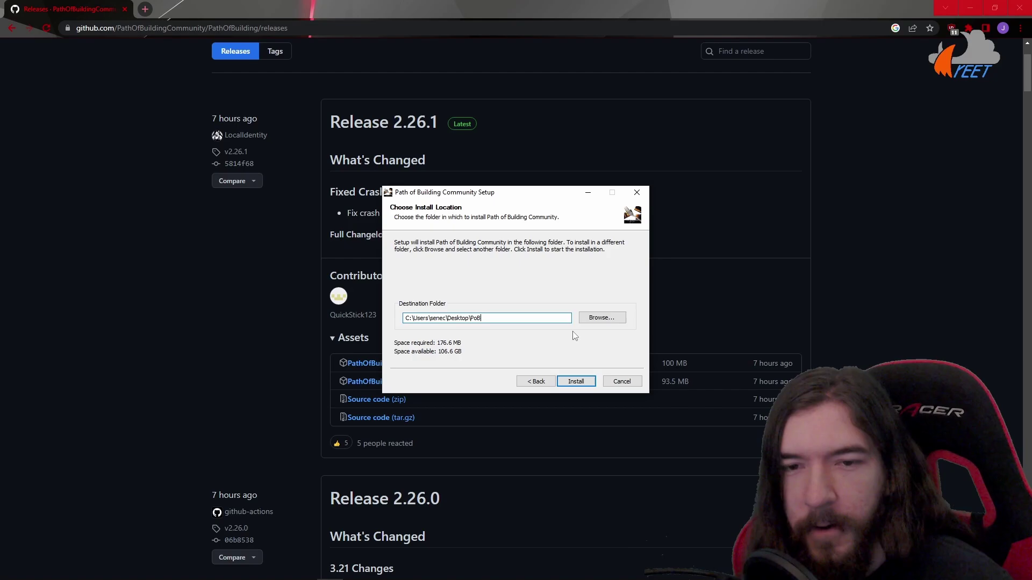
left_click(585, 381)
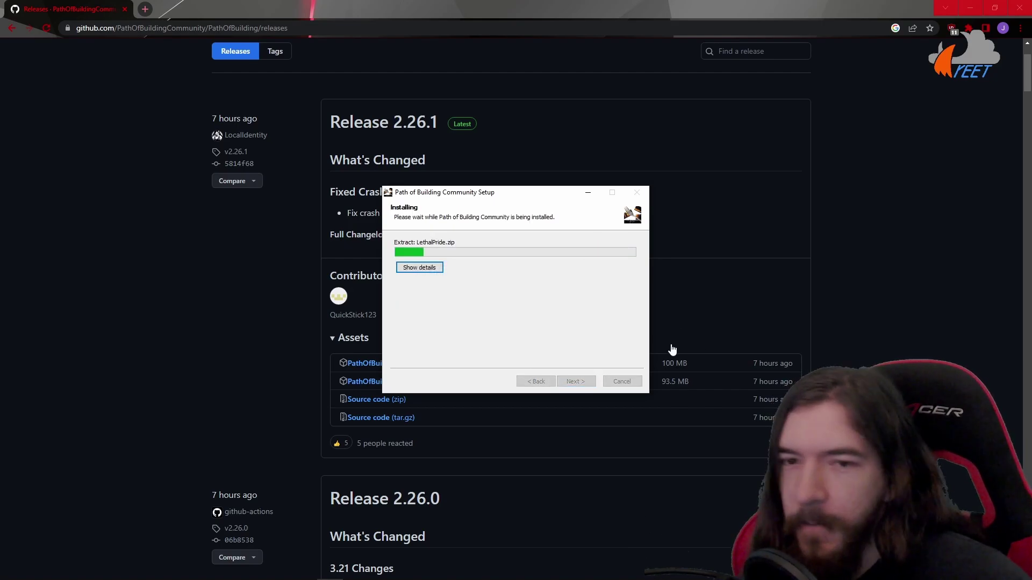
left_click(576, 381)
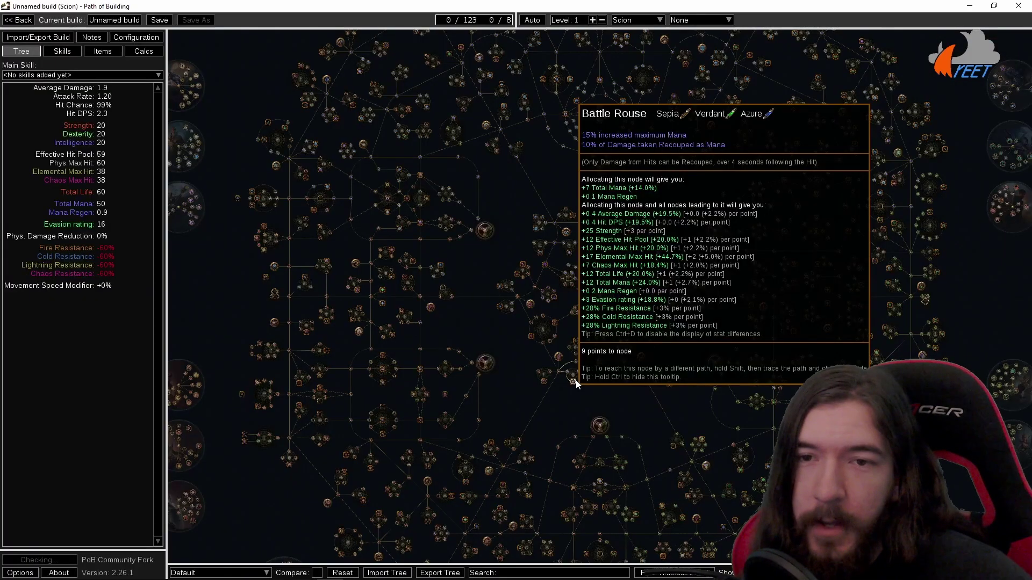
scroll(698, 298, "up", 5)
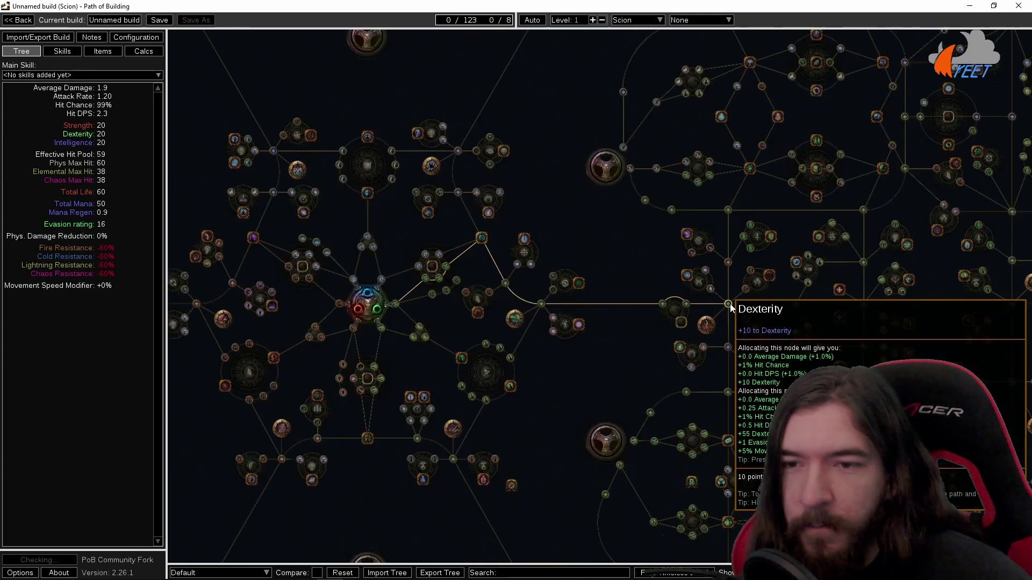
left_click(728, 303)
left_click(489, 213)
left_click_drag(426, 208, 618, 300)
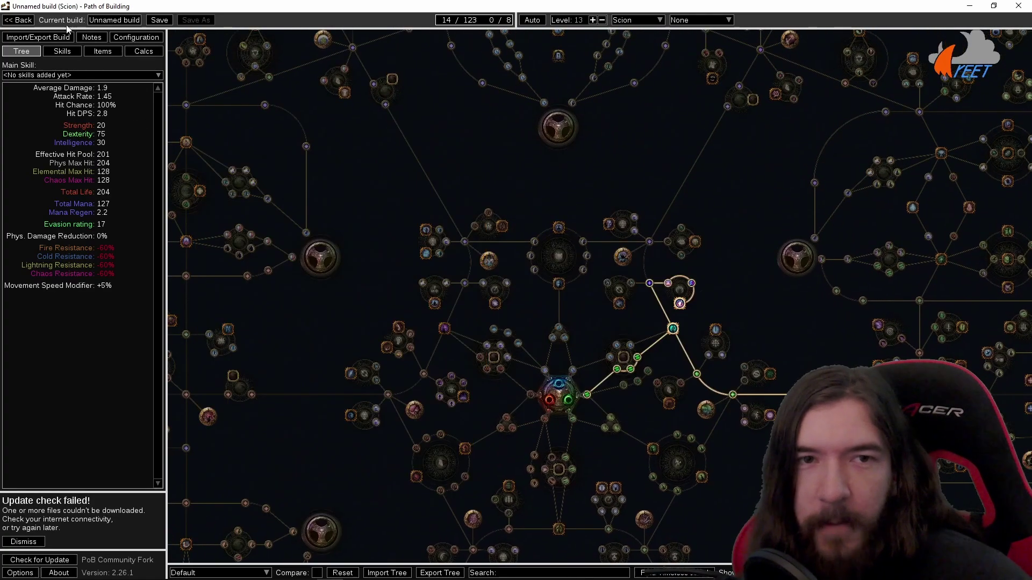
left_click(38, 37)
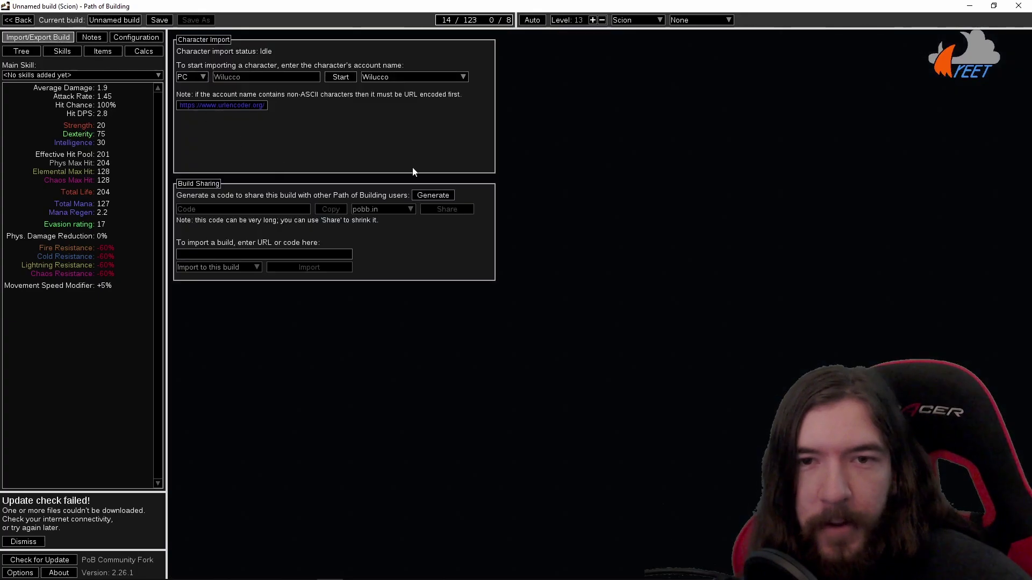
key("alt+F4")
left_click(515, 312)
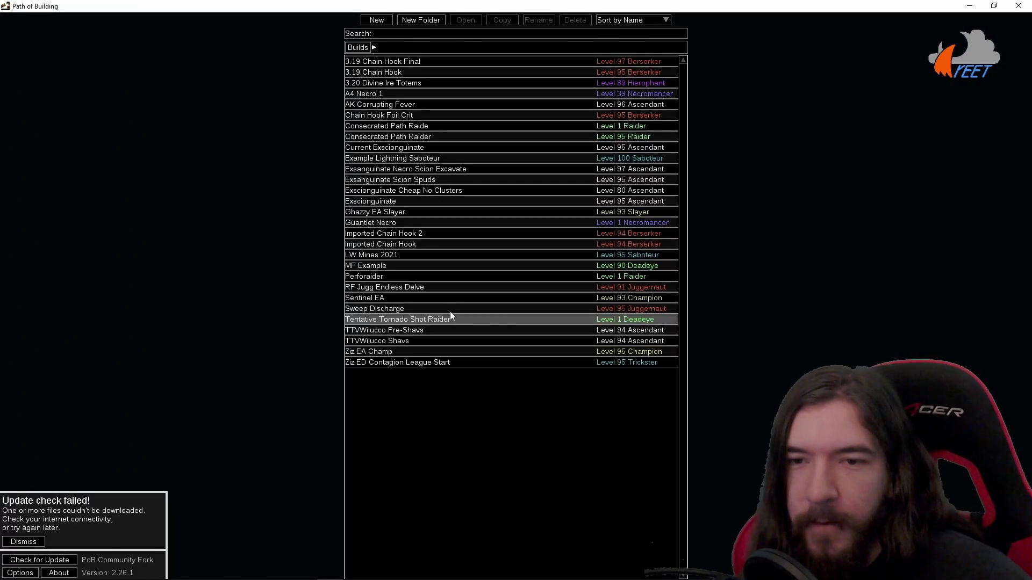
key("ctrl+n")
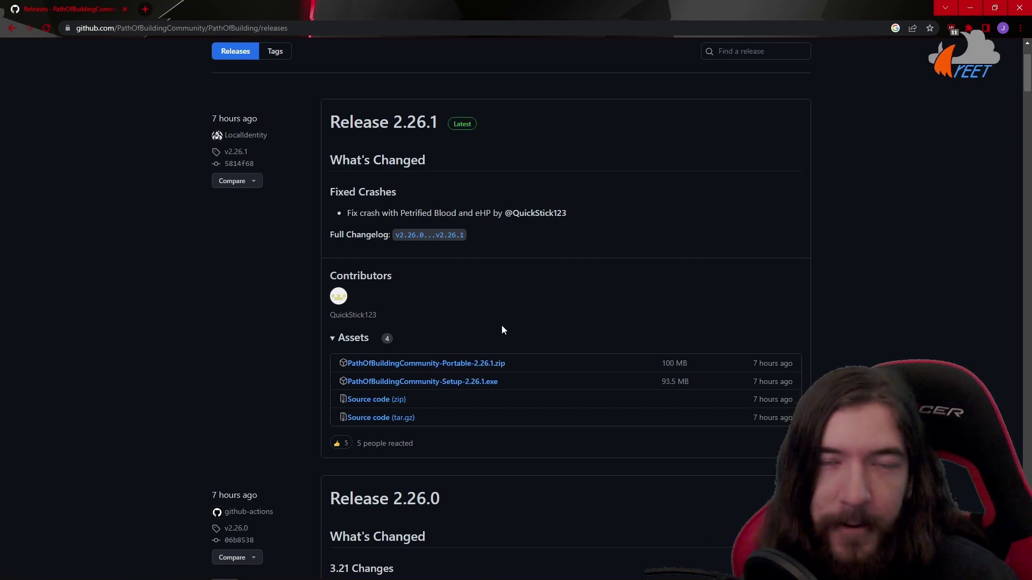
Step: Download PathOfBuildingCommunity-Portable-2.26.1.zip and show it in the Downloads folder
left_click(478, 371)
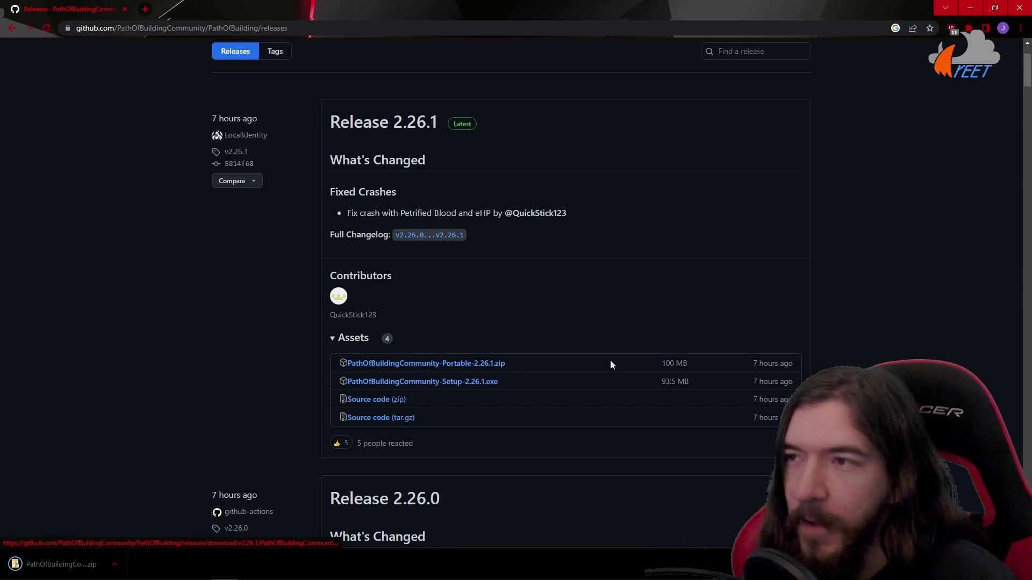
left_click(115, 565)
left_click(144, 527)
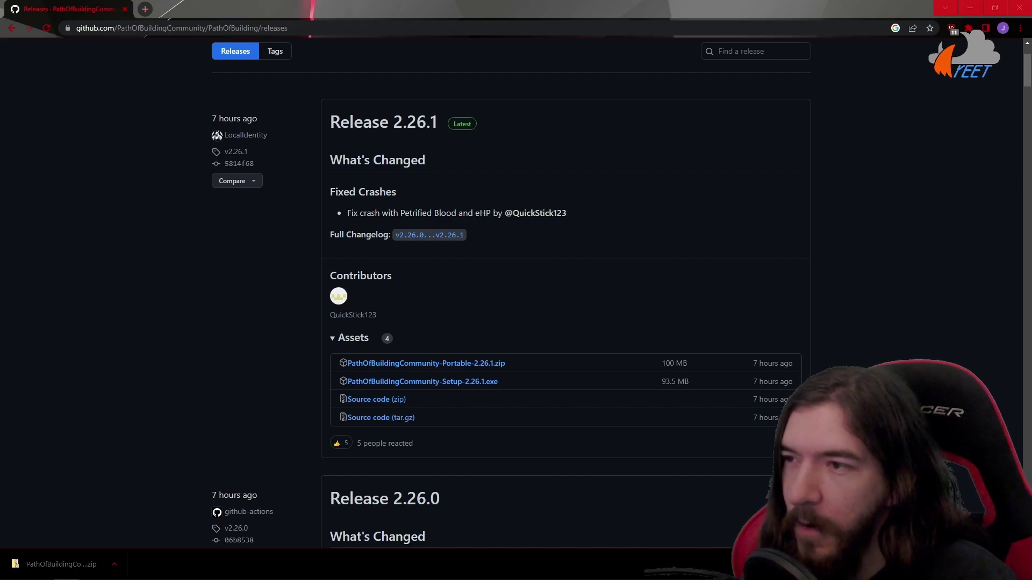
left_click_drag(868, 75, 598, 85)
Step: Extract the Portable 2.26.1 zip into its own Downloads folder and run Path of Building.exe from it
double_click(531, 170)
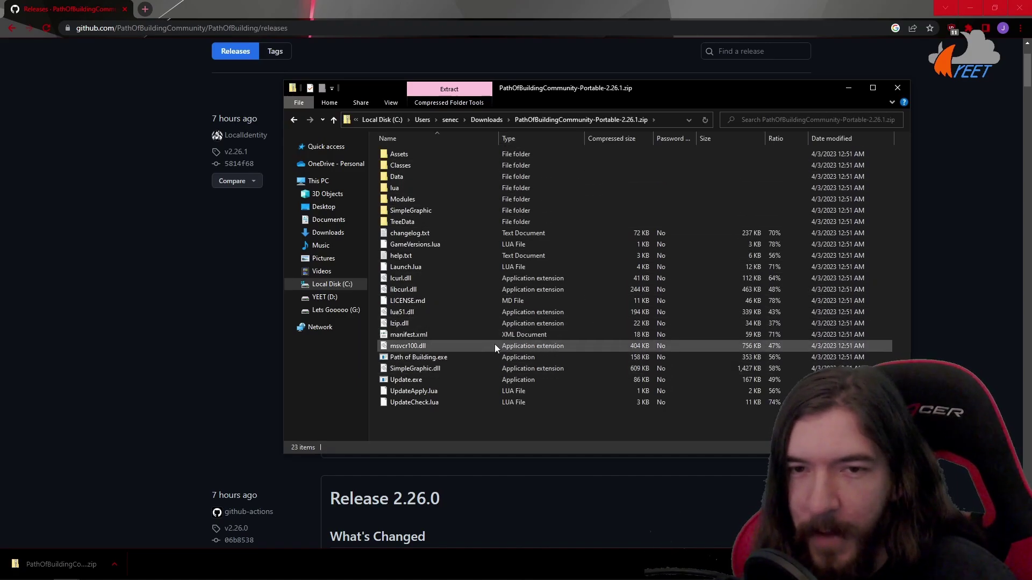
left_click(486, 120)
right_click(460, 170)
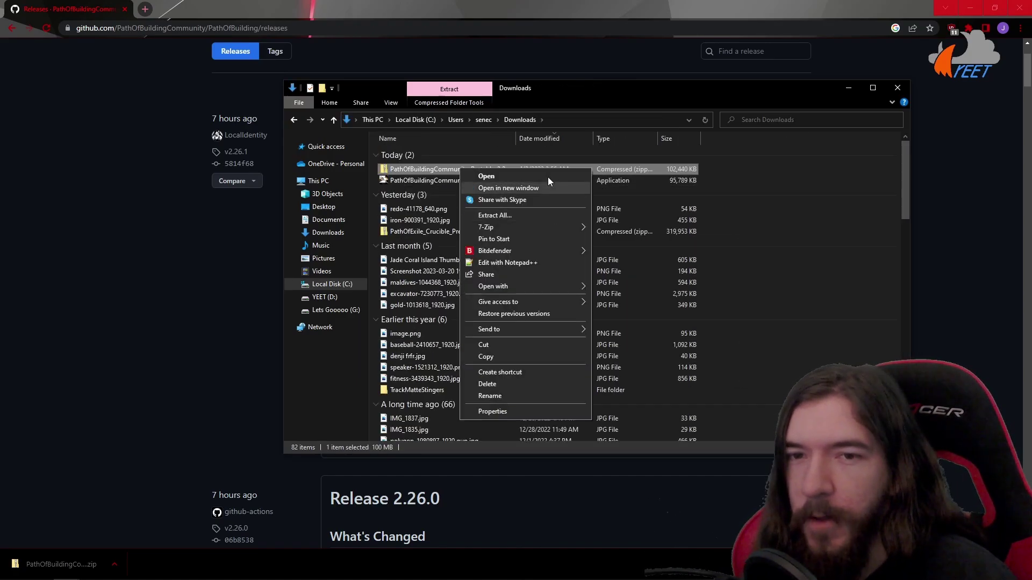
left_click(511, 214)
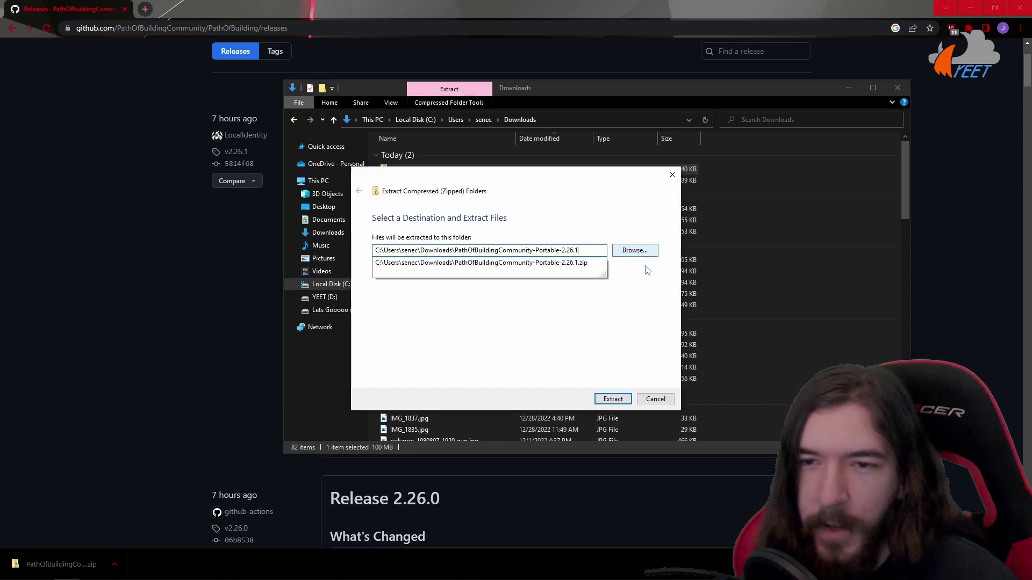
left_click(616, 401)
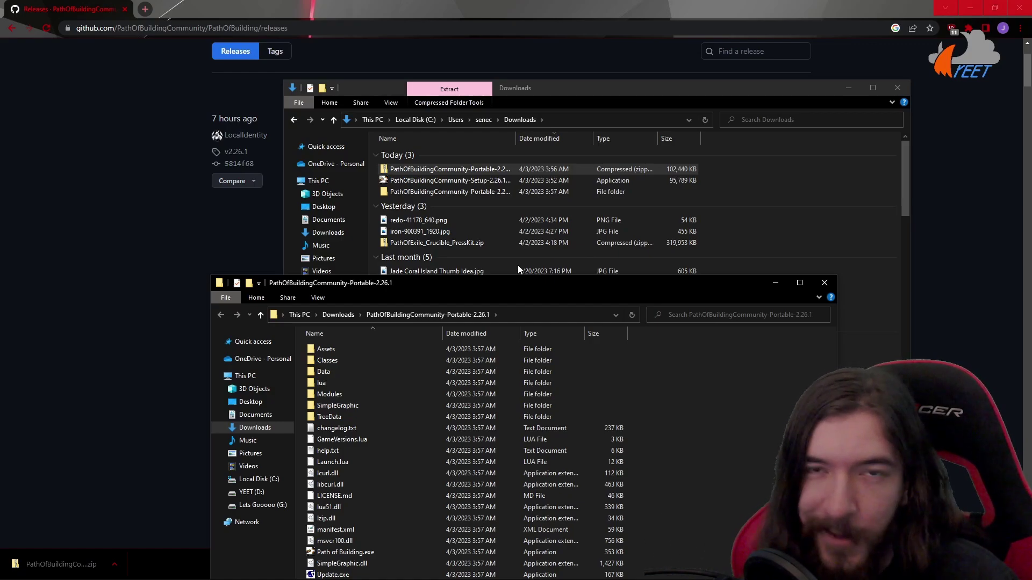
left_click_drag(519, 282, 568, 121)
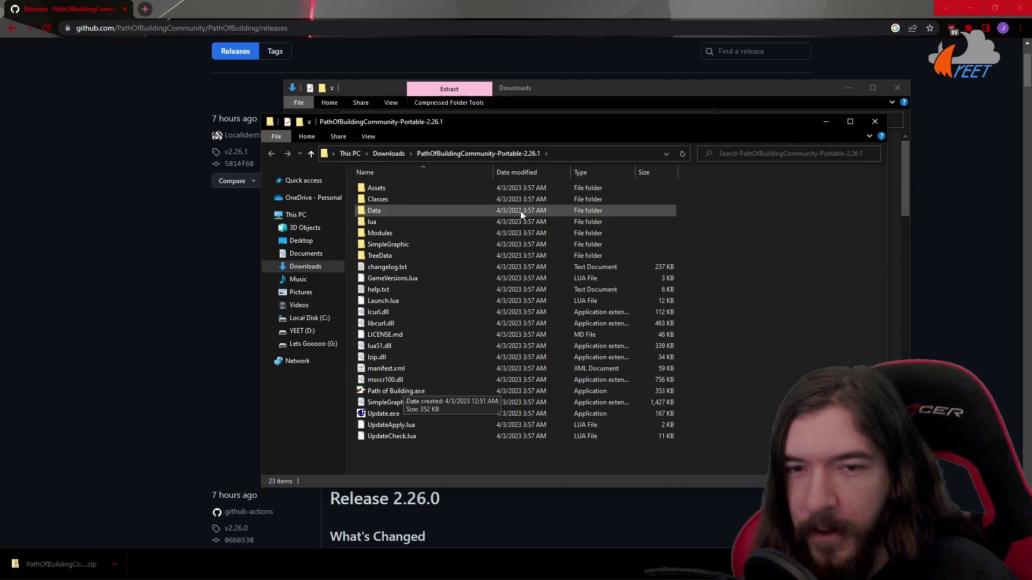
double_click(421, 391)
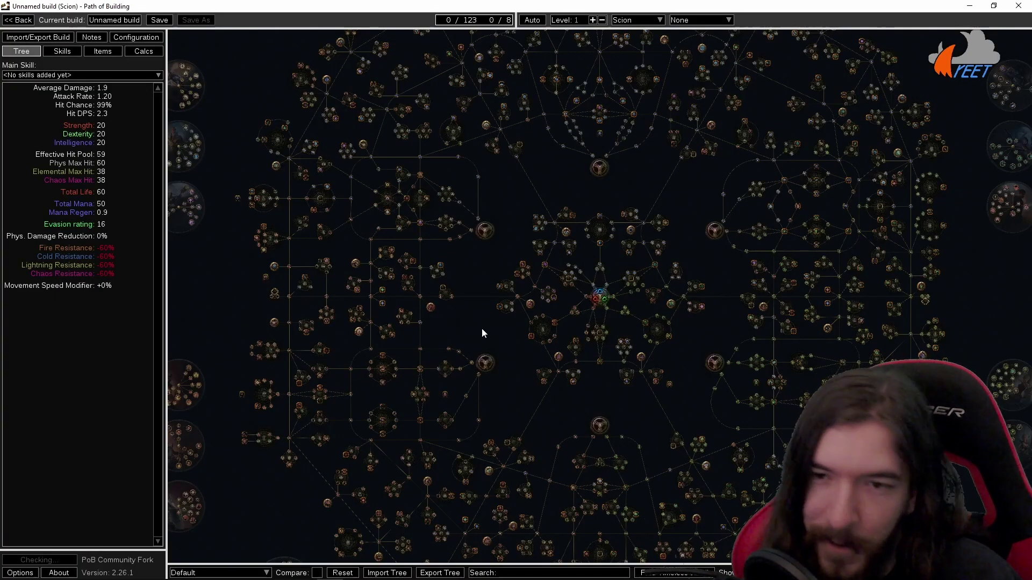
Step: Allocate a 12-node passive path left of the Scion start, reaching level 12 with 241 Life
scroll(491, 322, "down", 5)
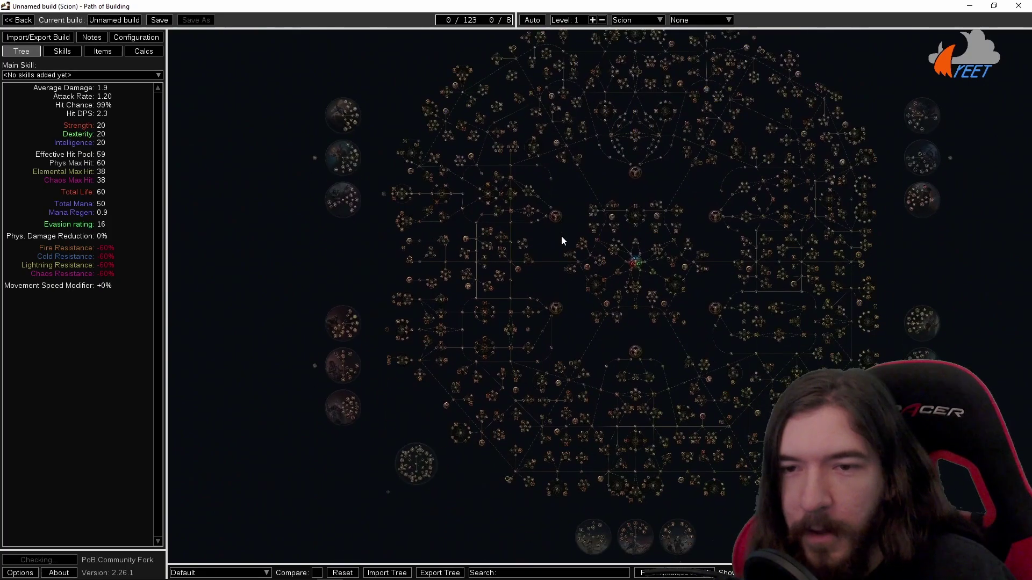
scroll(561, 240, "up", 3)
left_click(430, 242)
key("Escape")
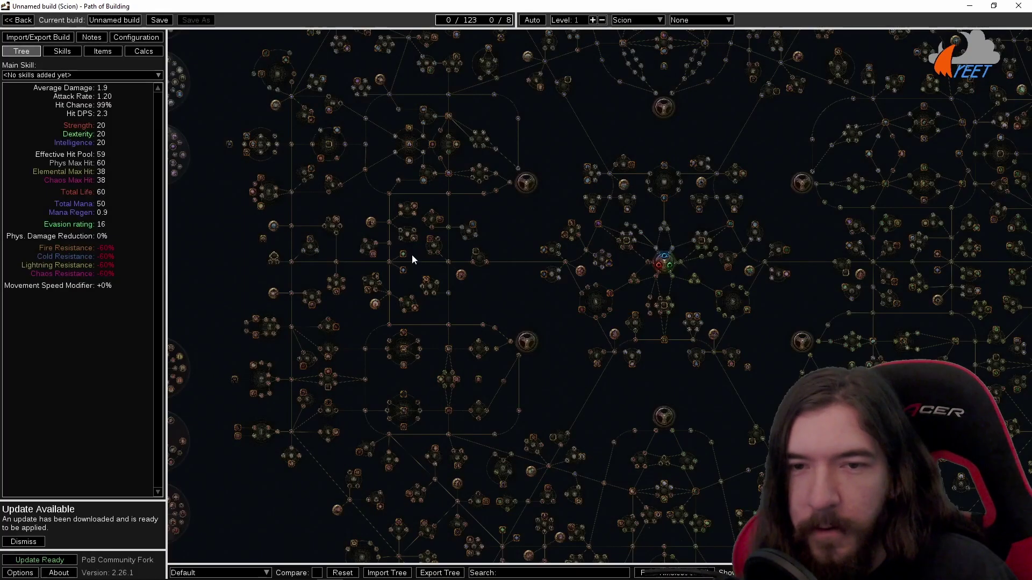
left_click(390, 244)
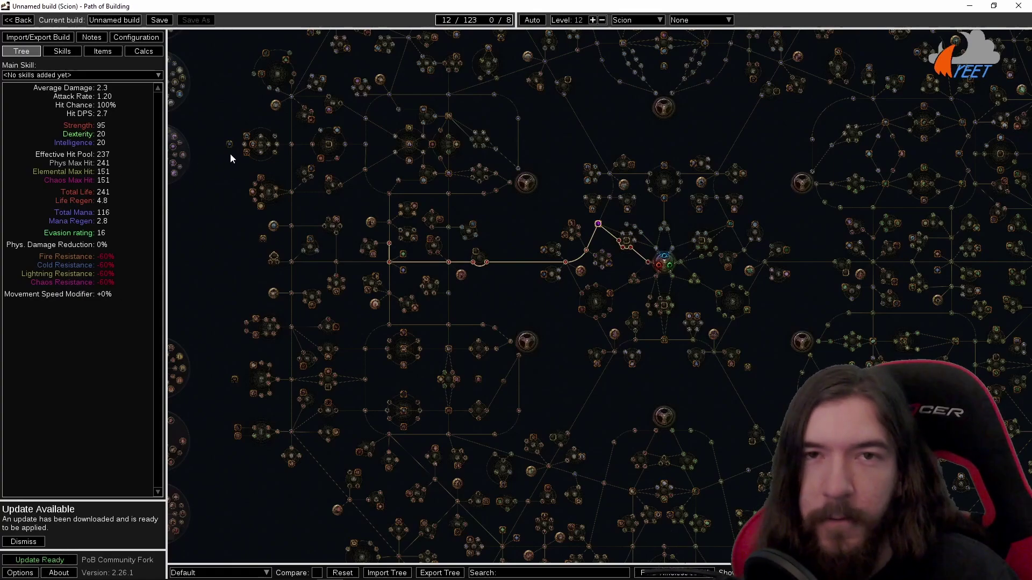
scroll(379, 347, "down", 3)
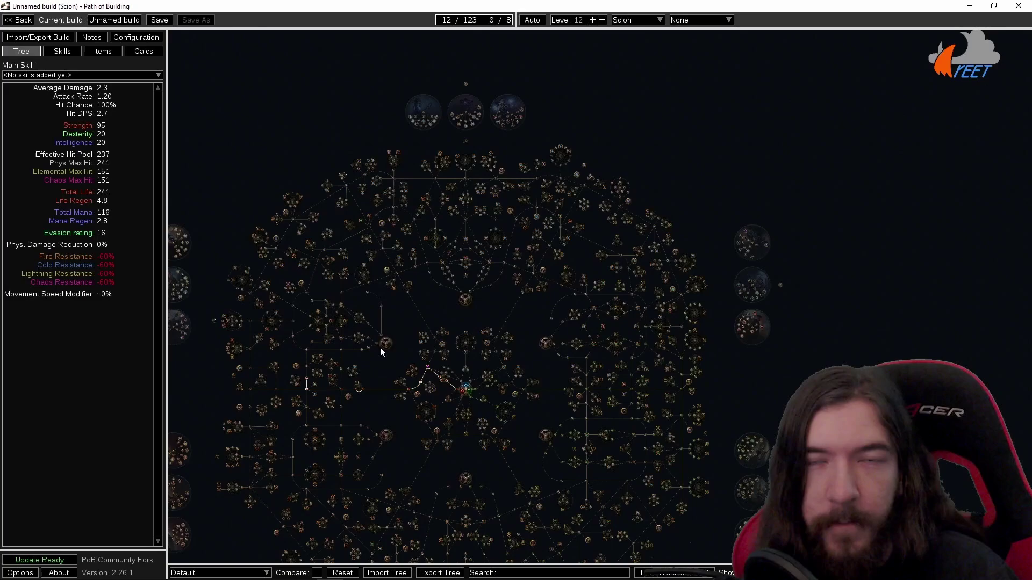